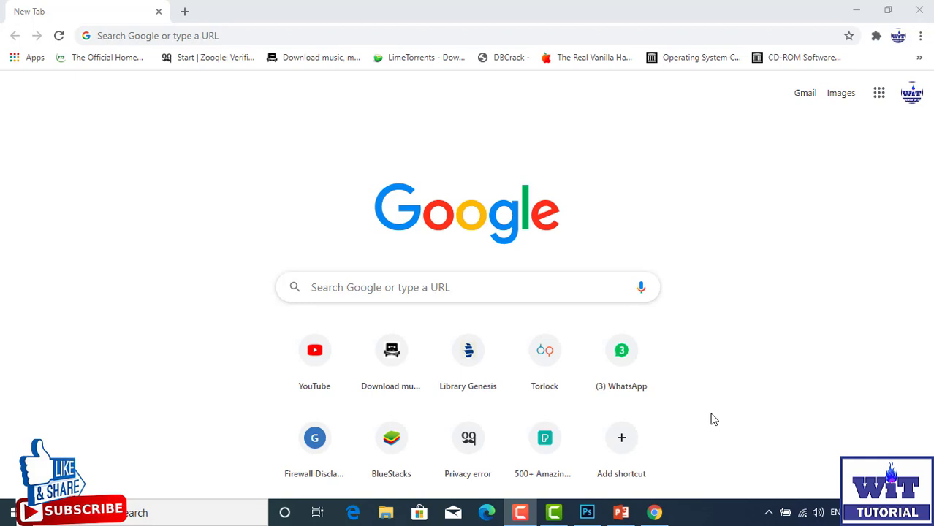
- Go to bluestacks.com in Chrome and start downloading the BlueStacks installer
click(216, 32)
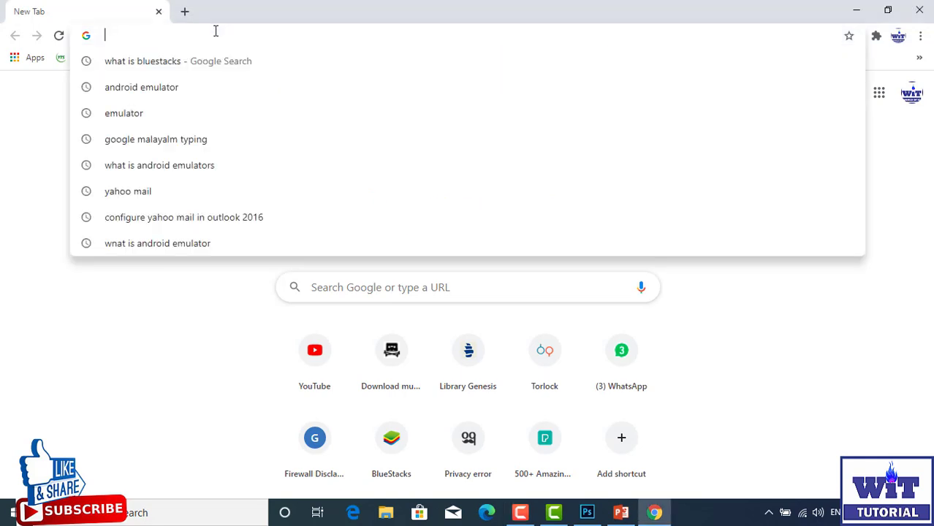
text(bl)
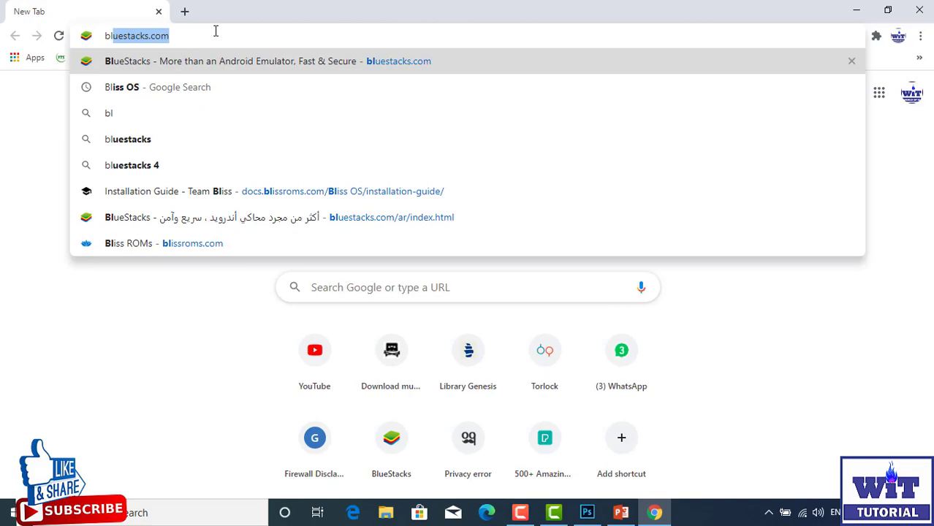
key(Return)
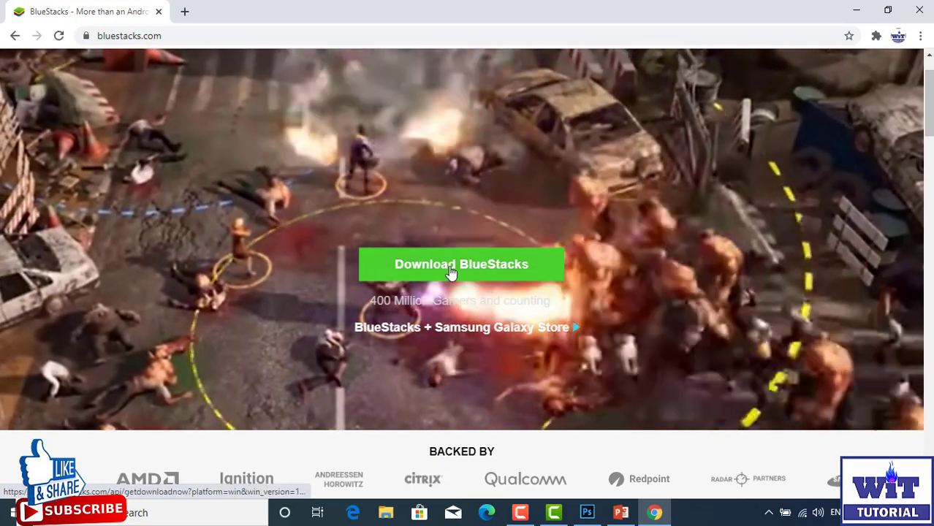
click(460, 271)
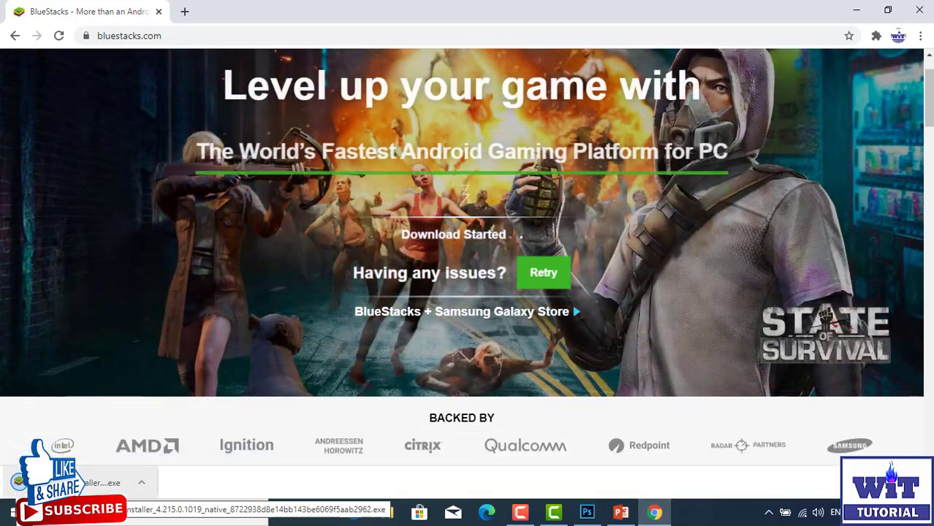
- Run the downloaded BlueStacks .exe past SmartScreen and minimize Chrome
click(88, 486)
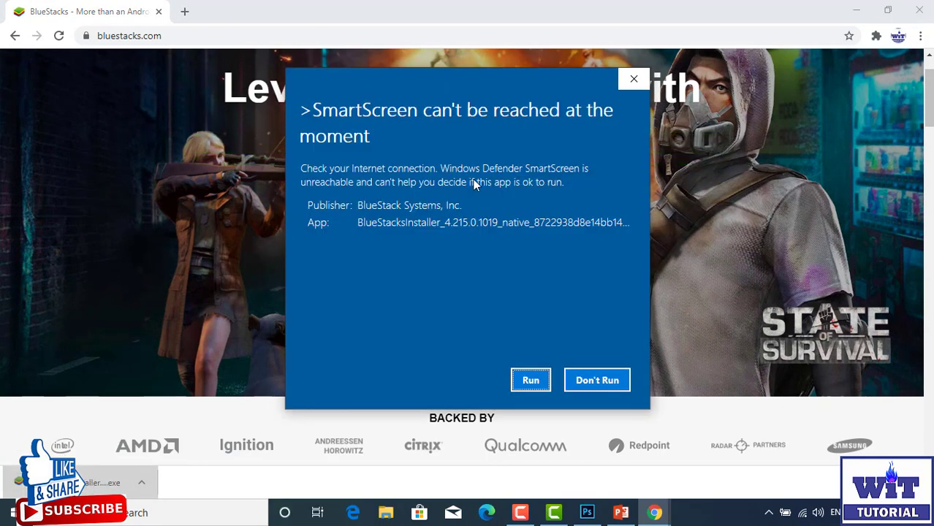
click(530, 380)
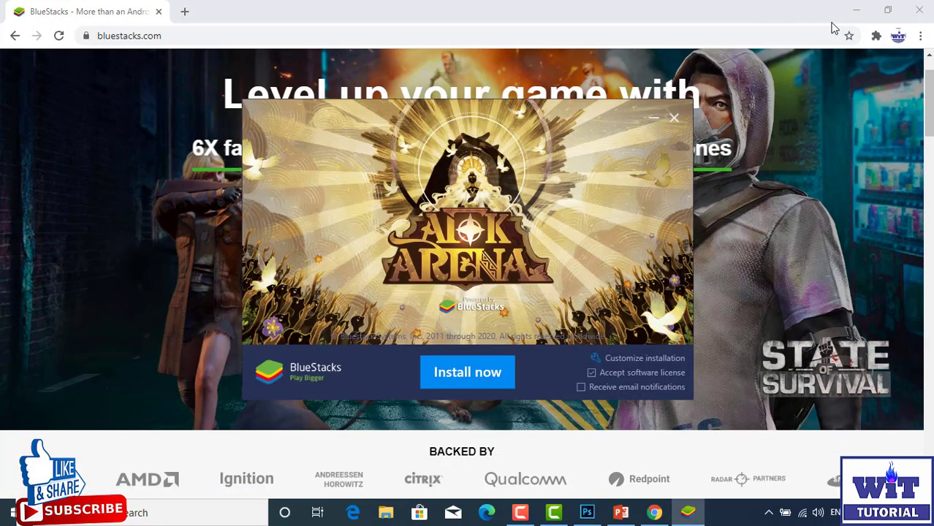
click(856, 8)
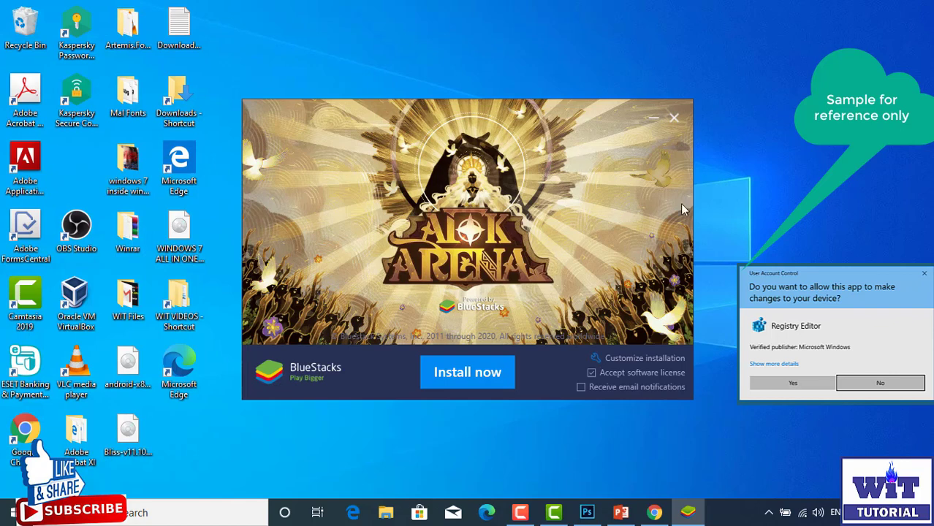
- Start the BlueStacks installation with Install now and let it finish
click(467, 376)
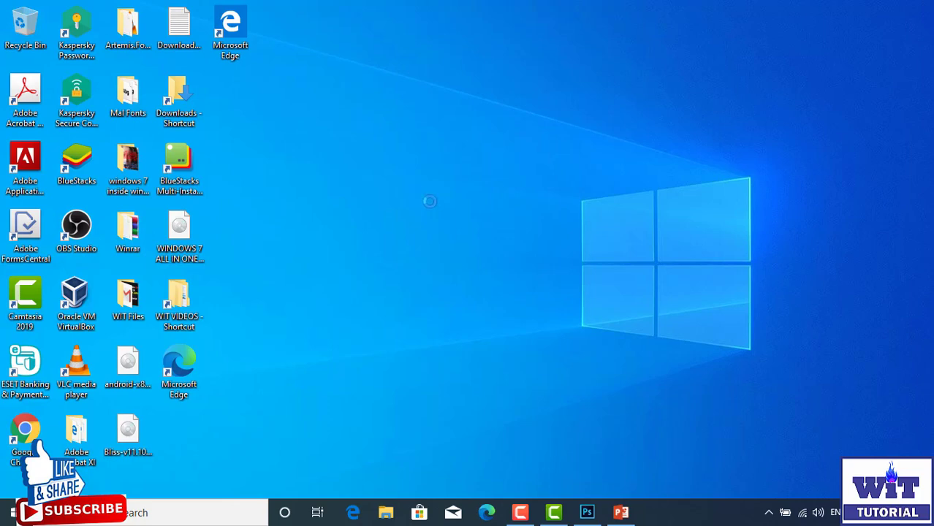
- Refresh the desktop so the new BlueStacks shortcuts appear
right_click(406, 184)
click(446, 224)
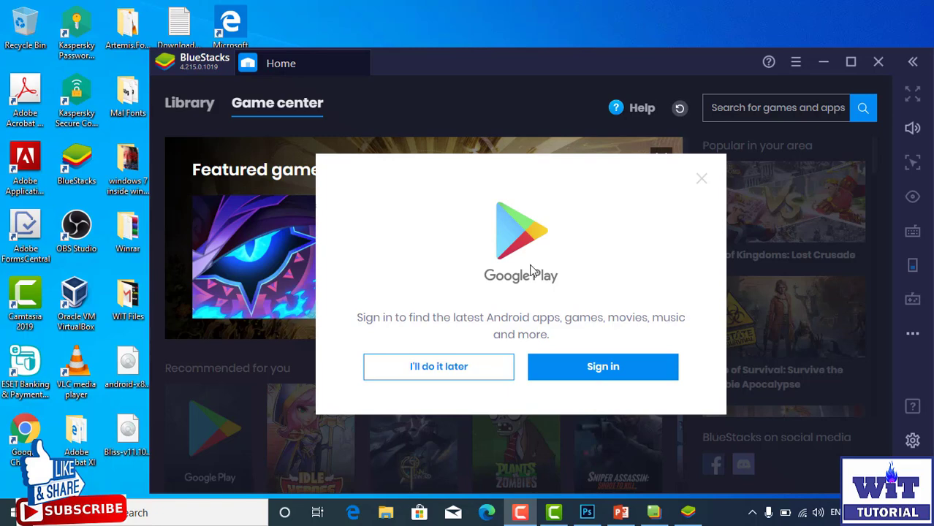
- Begin the Google Play sign-in and maximize the BlueStacks window
click(590, 377)
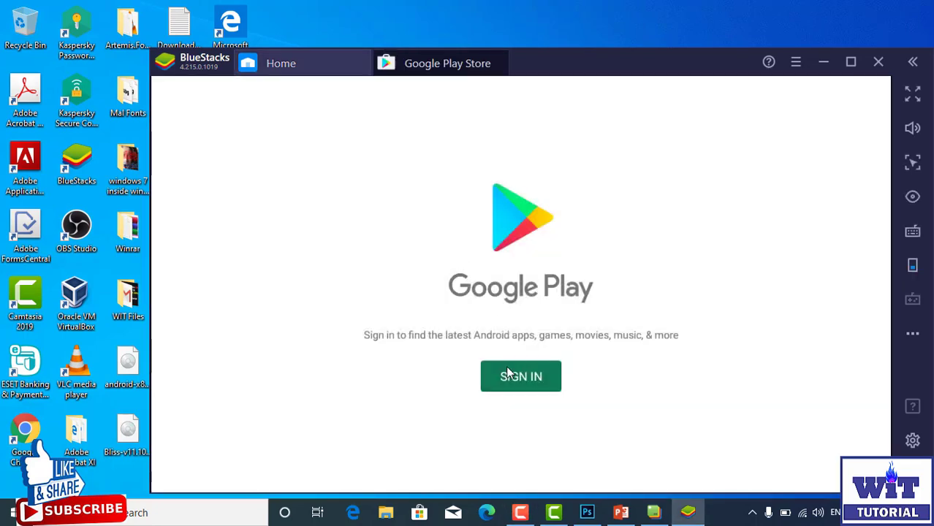
click(508, 374)
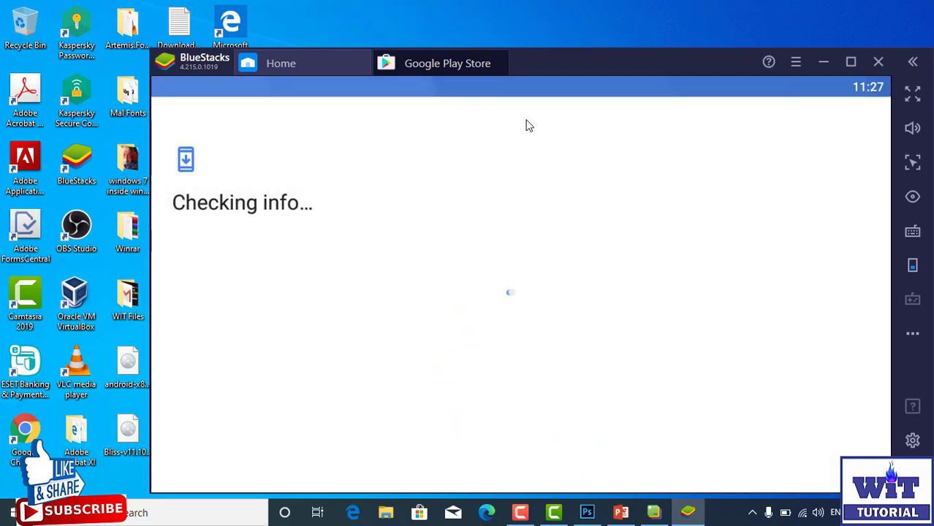
double_click(615, 64)
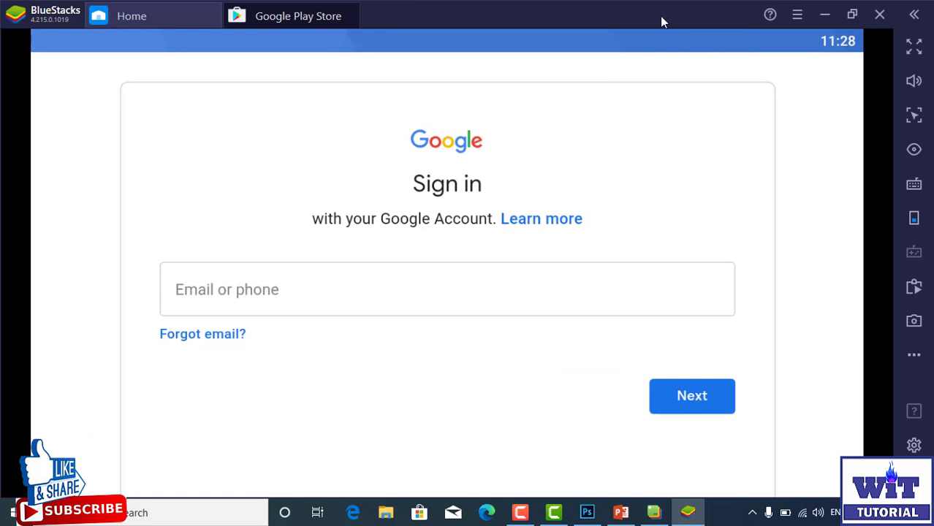
double_click(660, 17)
double_click(641, 57)
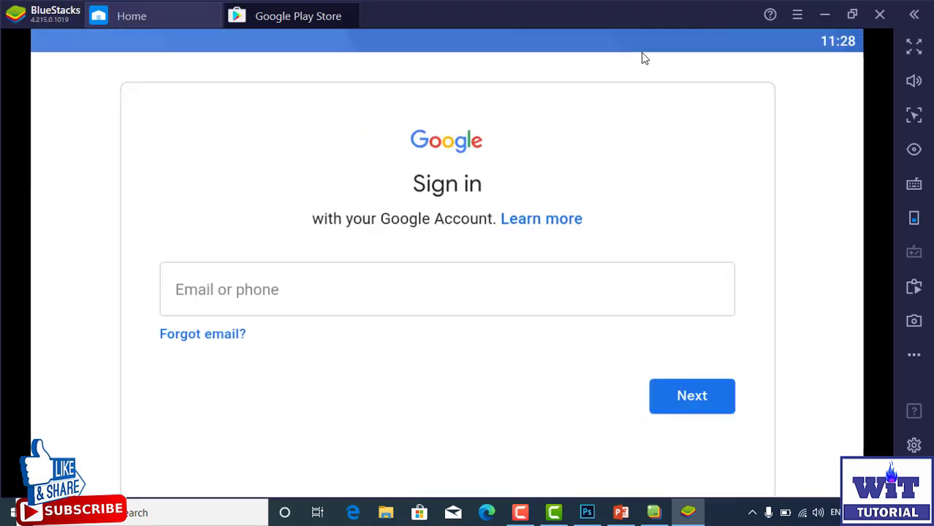
- Enter the Google account e-mail and the account password to sign in
click(276, 295)
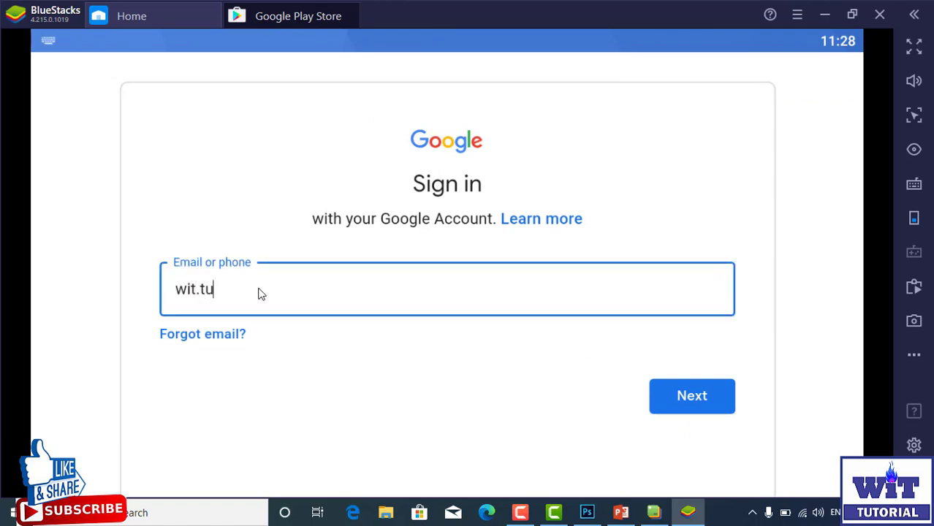
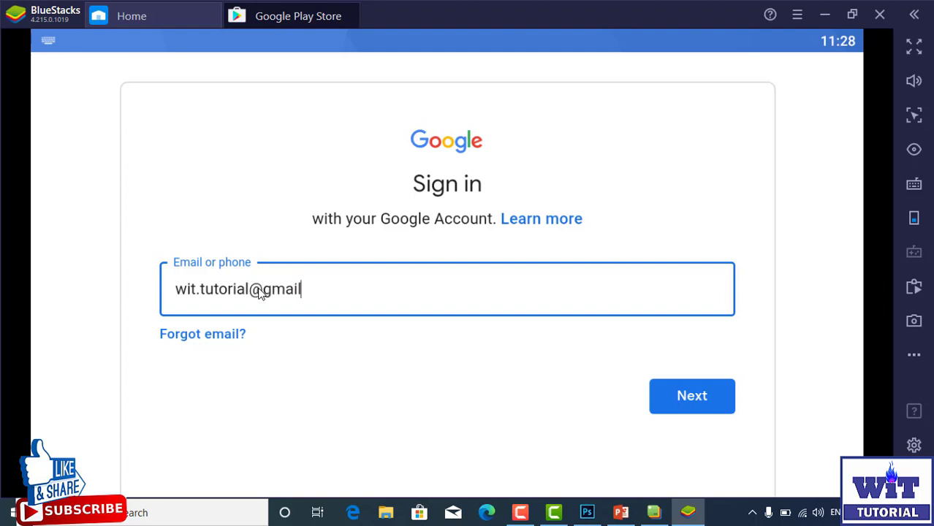
click(665, 399)
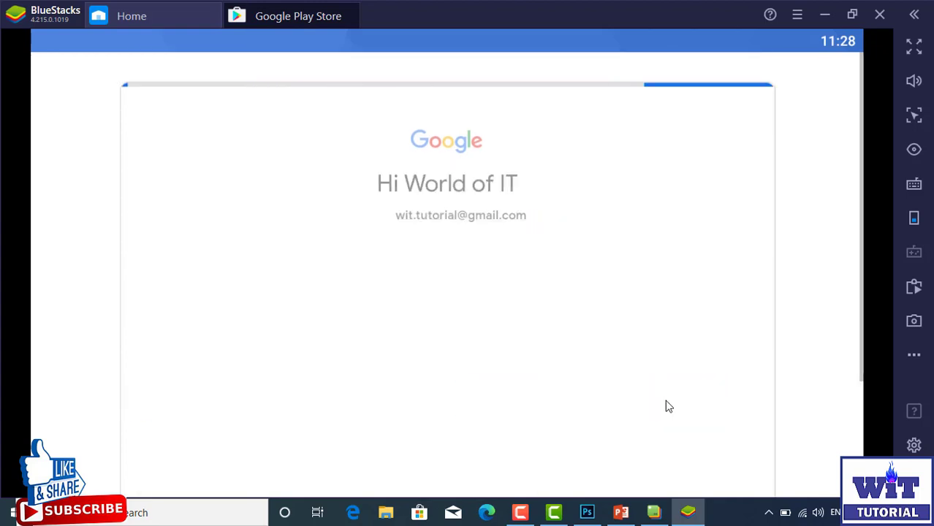
click(303, 305)
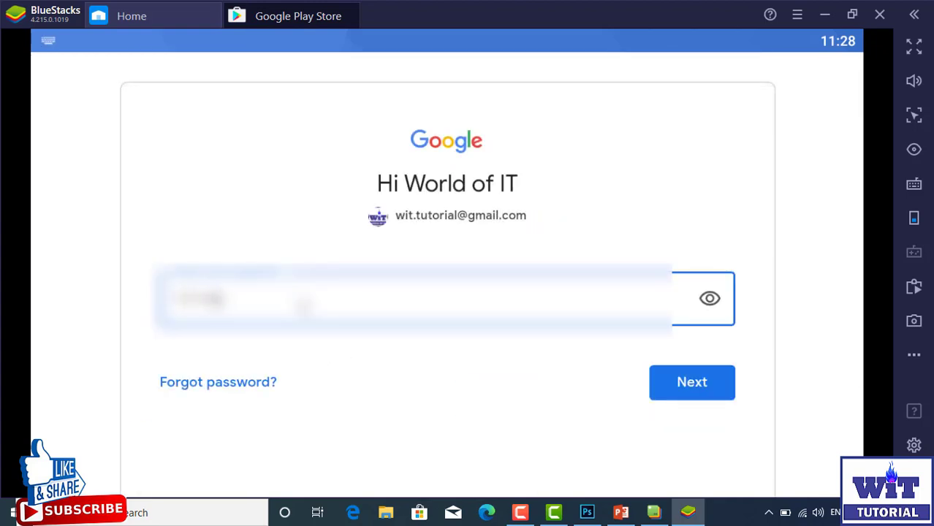
key(Return)
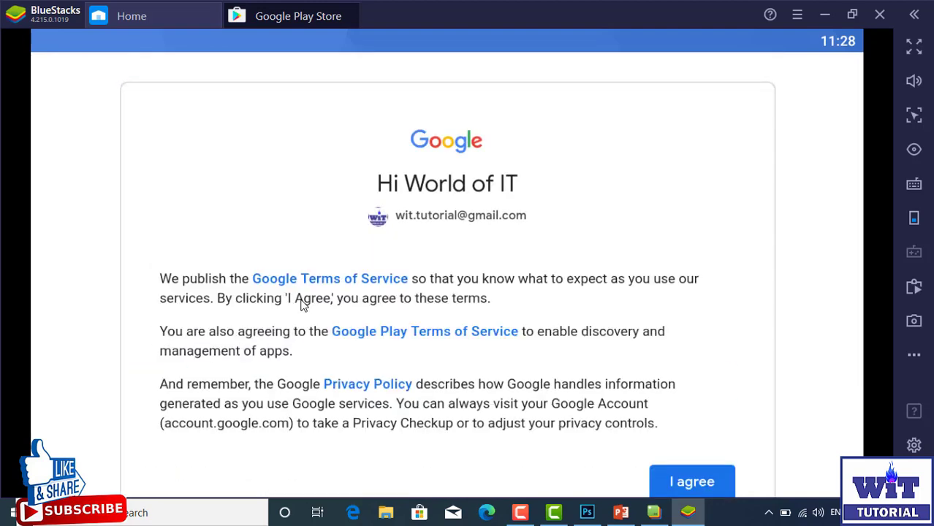
- Review and accept Google's terms of service
scroll(459, 317, down, 3)
scroll(458, 317, up, 2)
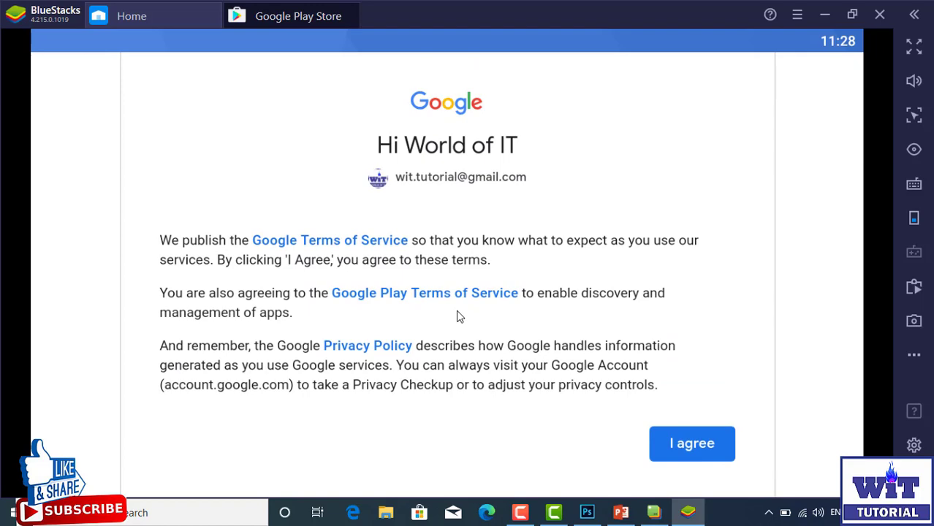
click(672, 444)
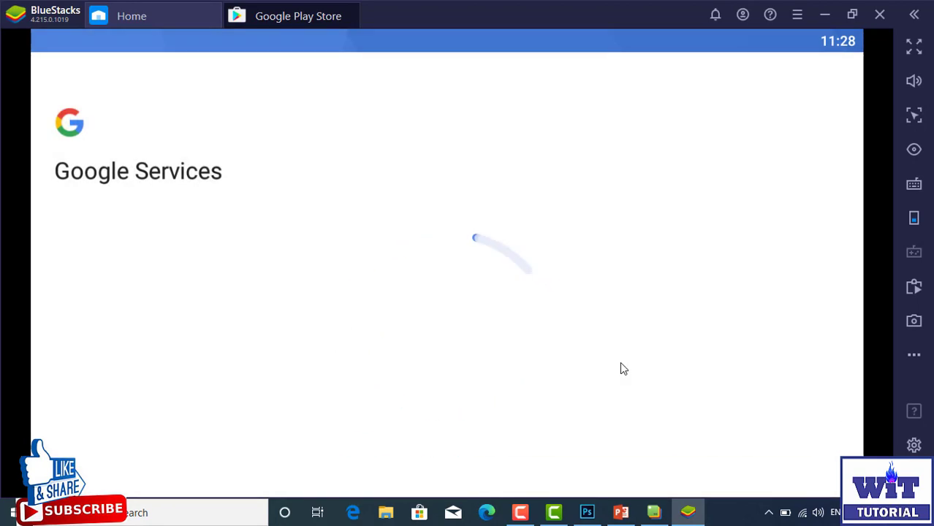
- Switch off Back up to Google Drive and accept the Google services settings
scroll(598, 346, down, 2)
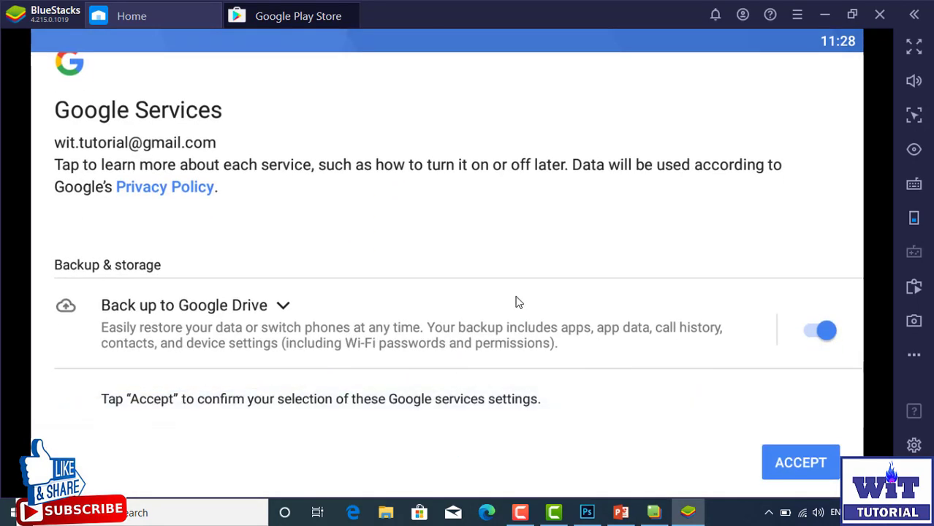
scroll(468, 328, down, 2)
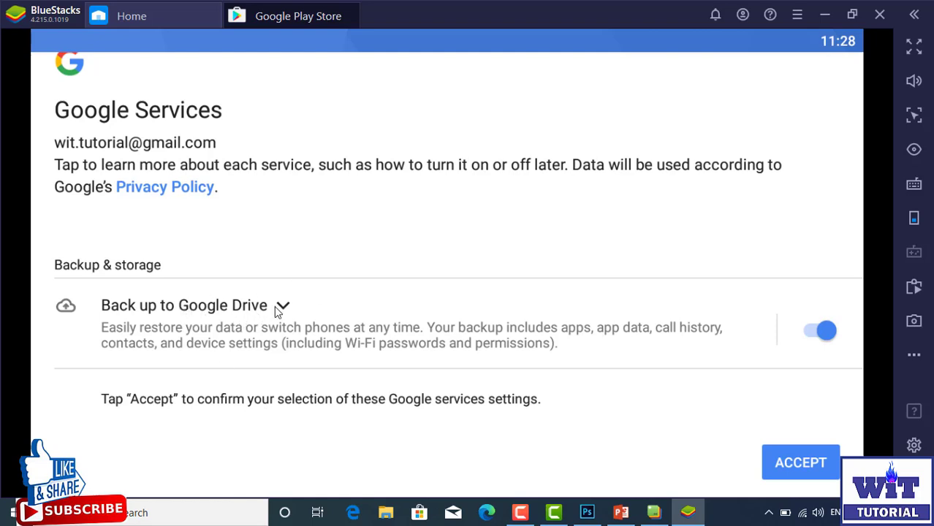
click(808, 335)
click(780, 467)
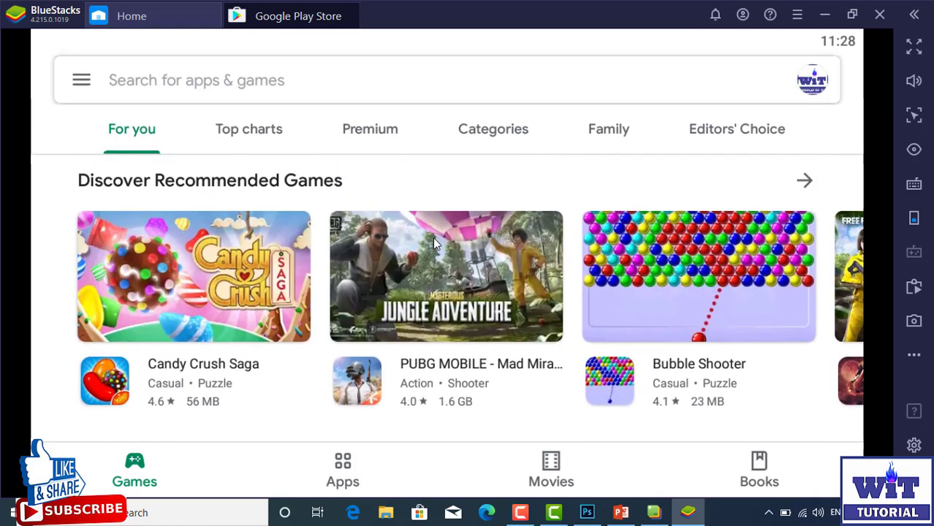
- Search the Play Store for 'whatapp'
scroll(193, 290, down, 5)
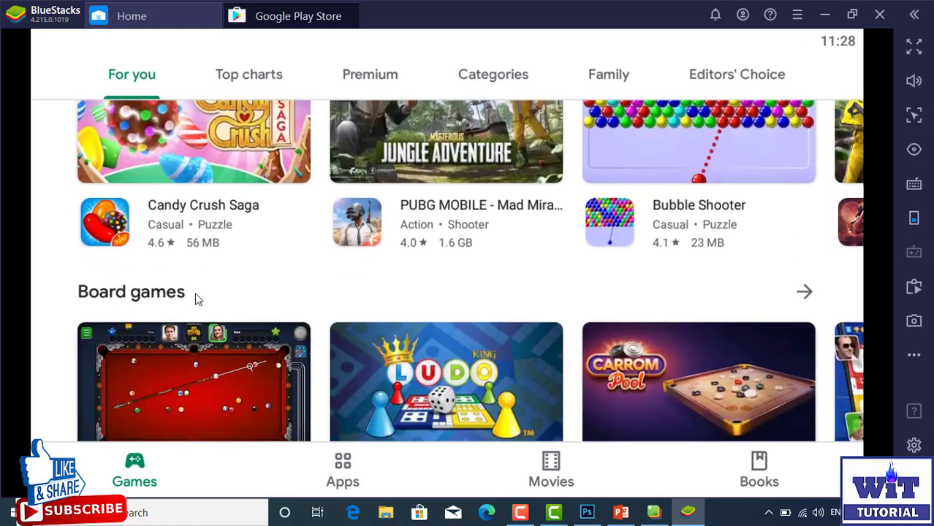
scroll(193, 298, up, 5)
click(246, 98)
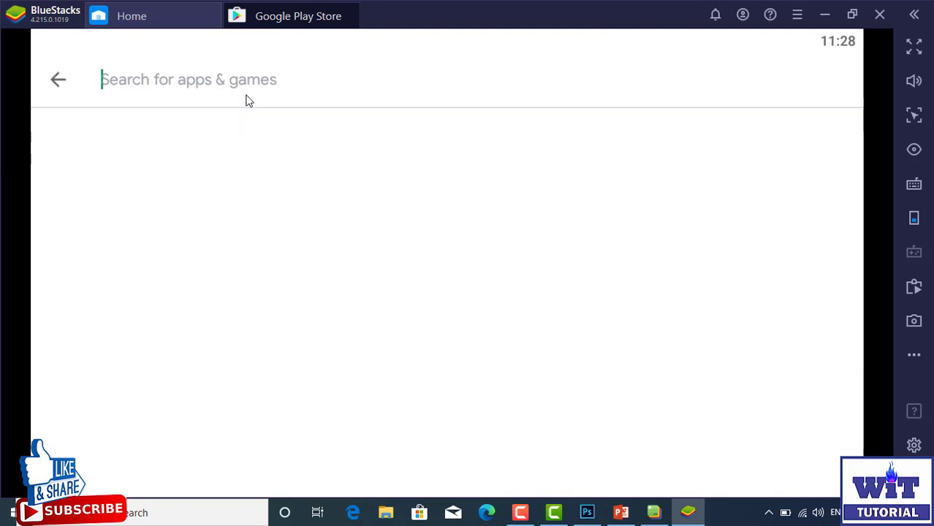
text(what)
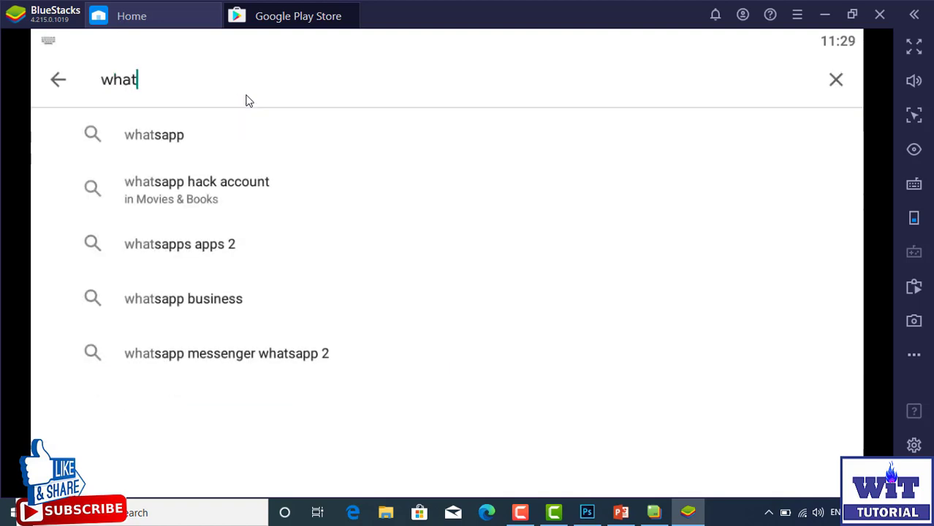
text(app)
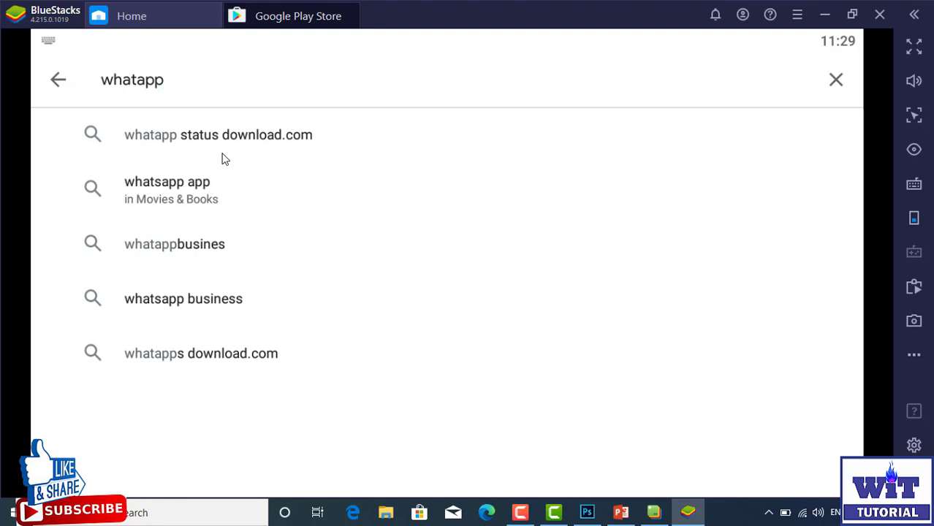
key(Return)
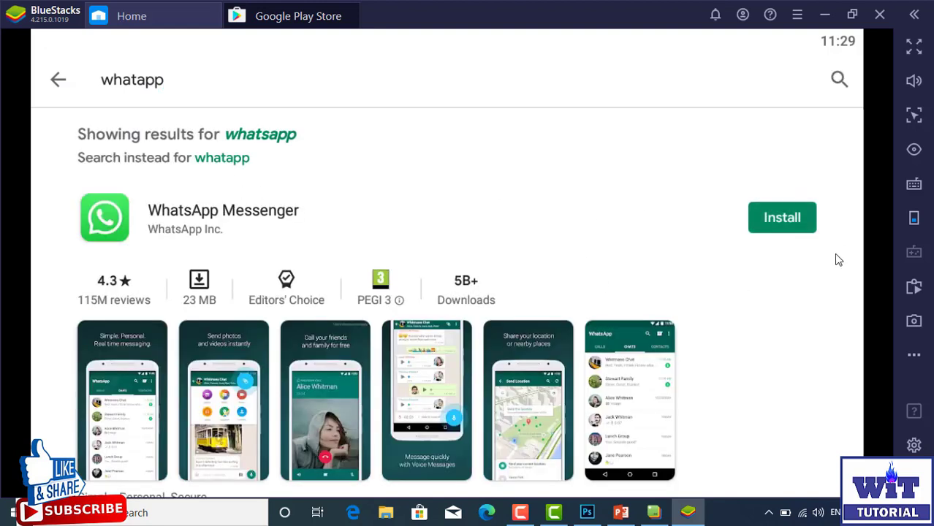
- Install WhatsApp Messenger, skipping the payment option in account setup
click(796, 221)
click(796, 221)
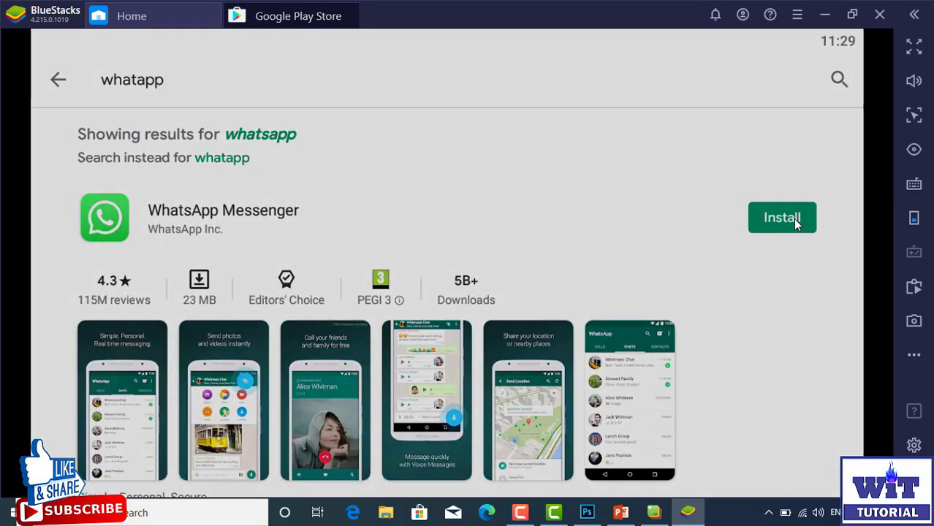
click(796, 223)
click(568, 260)
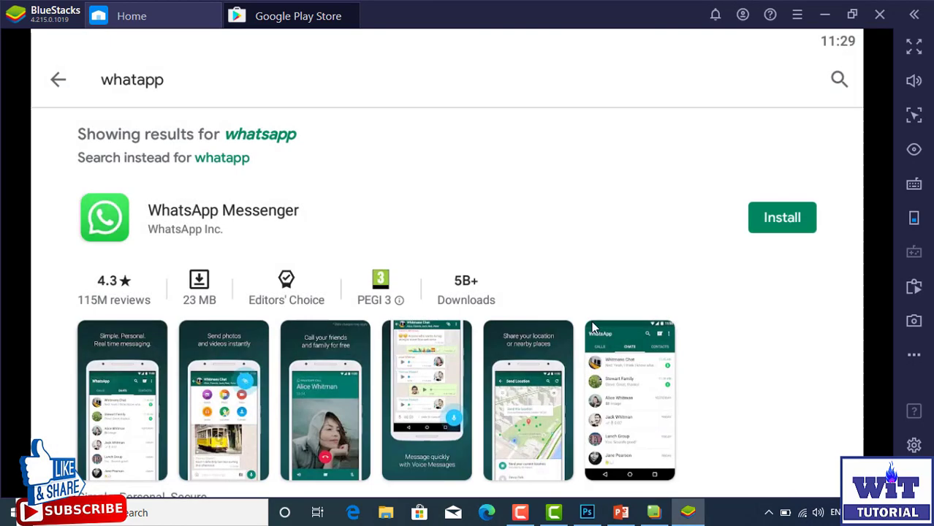
click(772, 224)
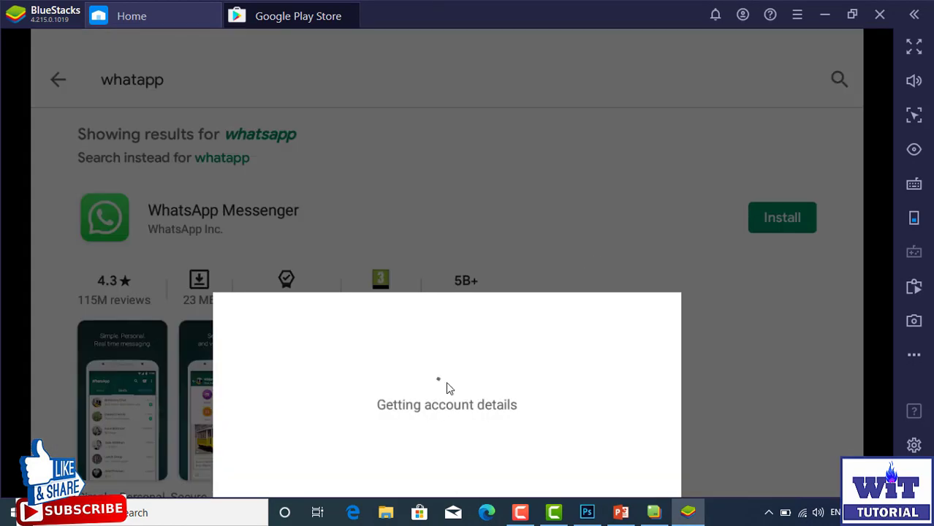
click(425, 462)
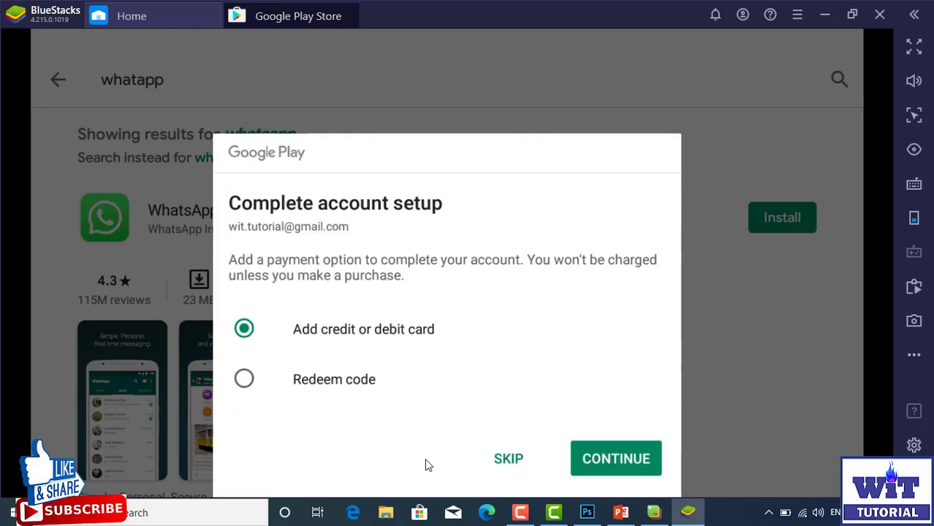
click(496, 462)
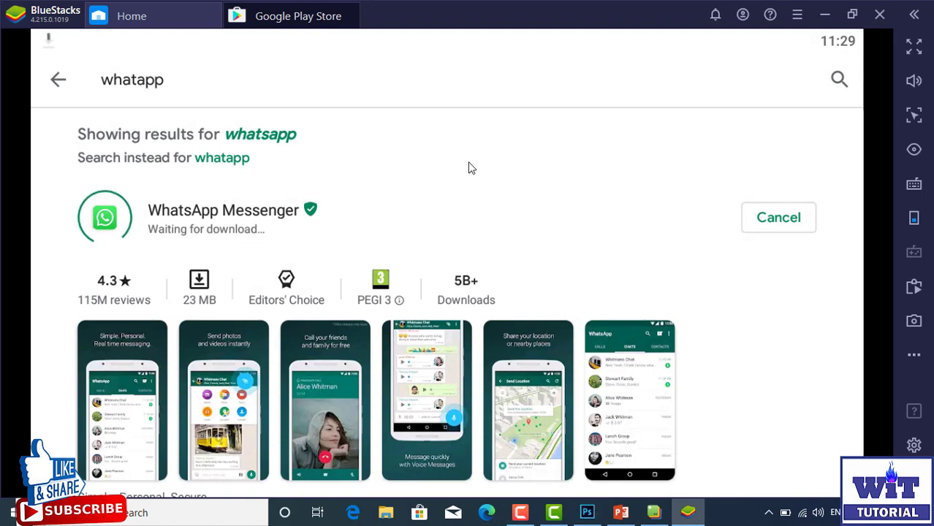
- Replace the search with 'pubg' and install PUBG MOBILE - Mad Miramar
click(837, 79)
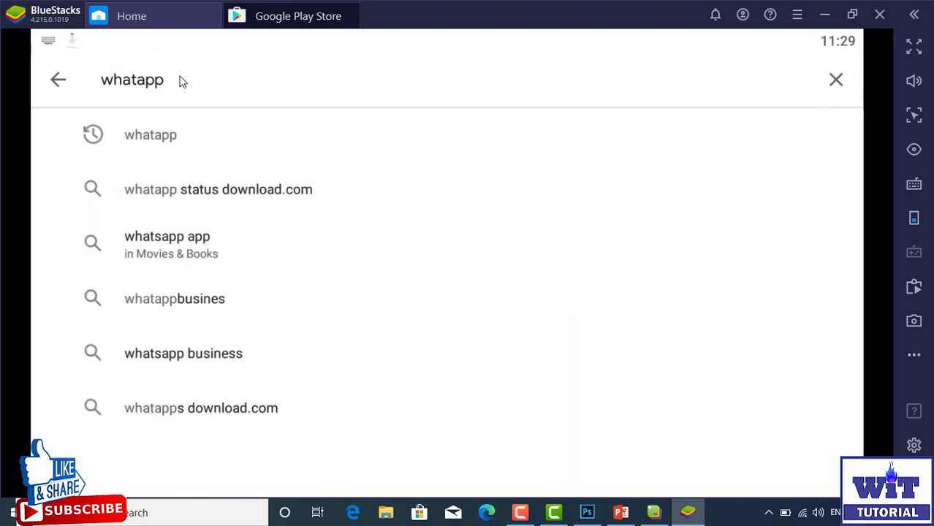
key(BackSpace)
key(BackSpace)
key(BackSpace)
key(BackSpace)
key(BackSpace)
key(BackSpace)
key(BackSpace)
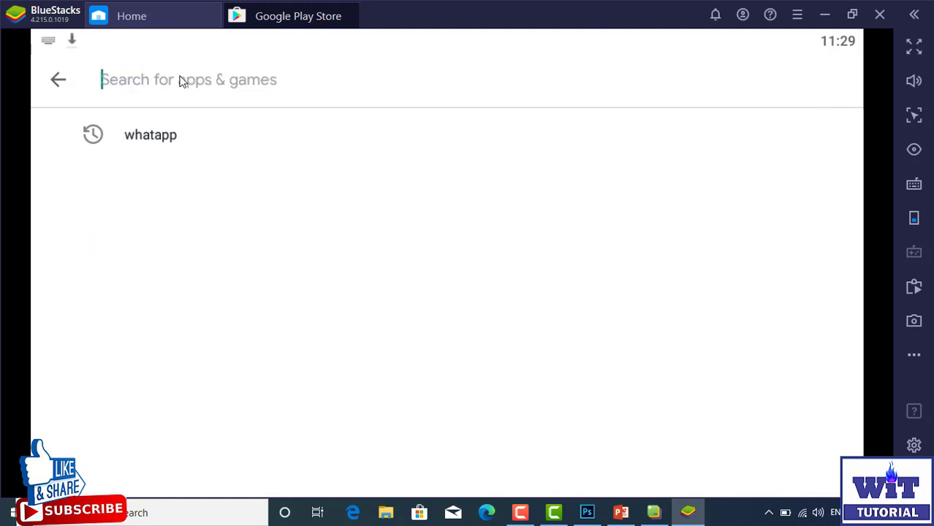
text(pubg)
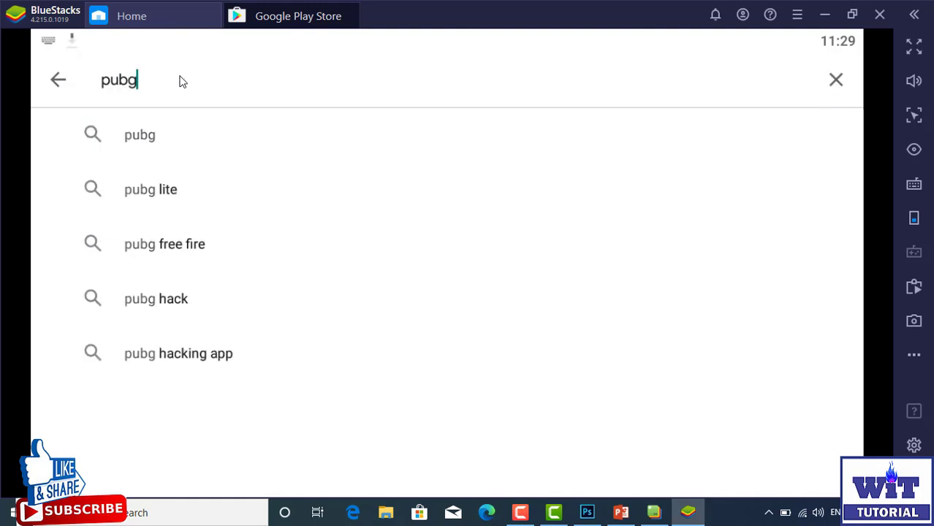
click(130, 144)
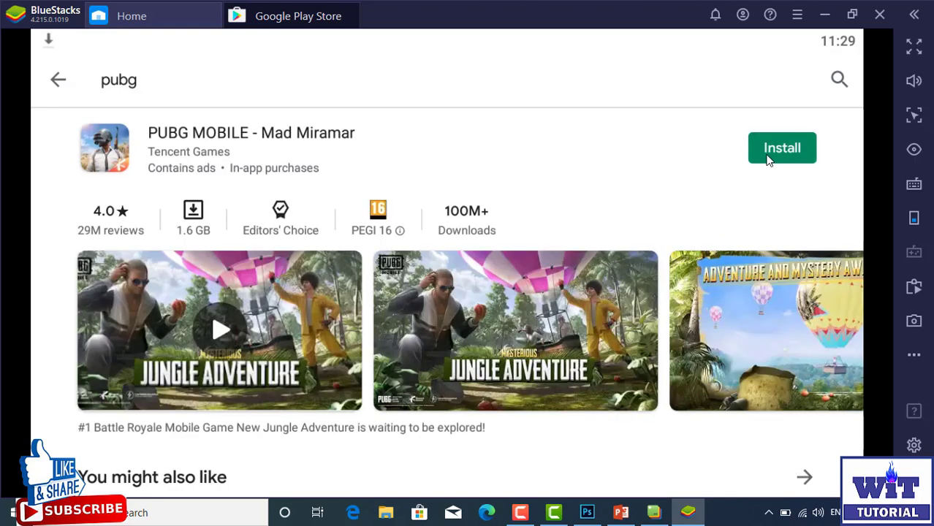
click(767, 160)
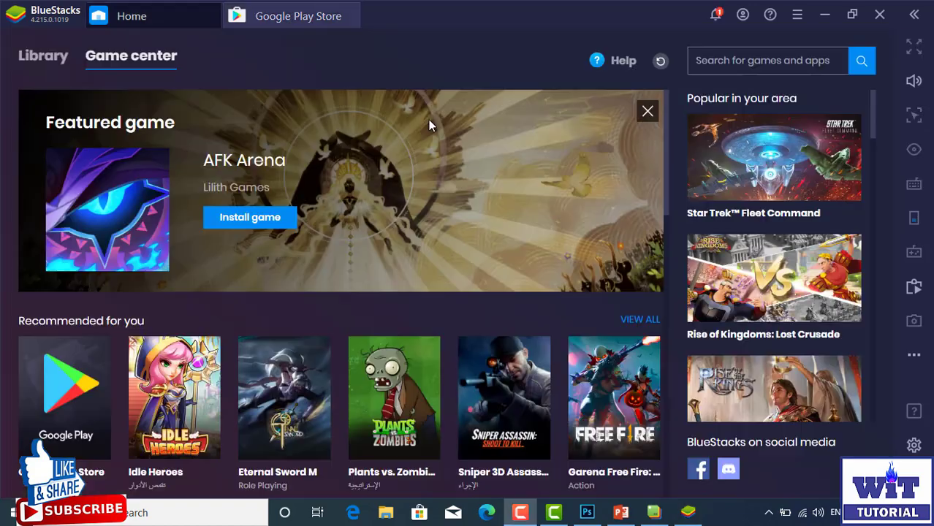
- Check PUBG MOBILE in the Play Store, then view the Home Library of installed apps
click(306, 15)
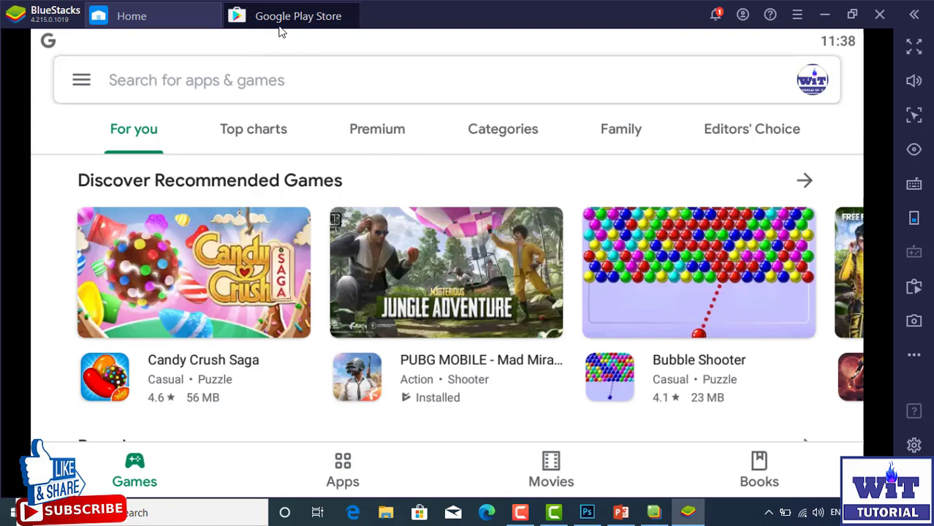
click(142, 21)
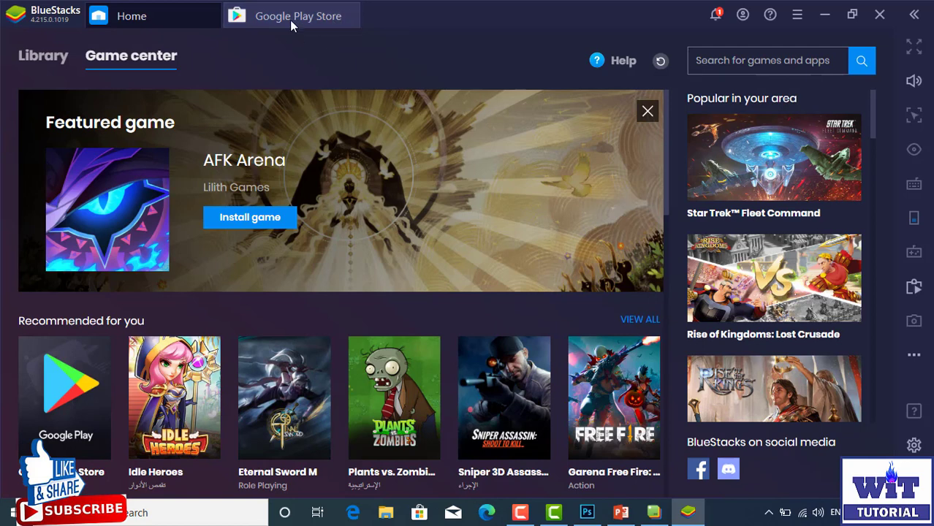
click(54, 62)
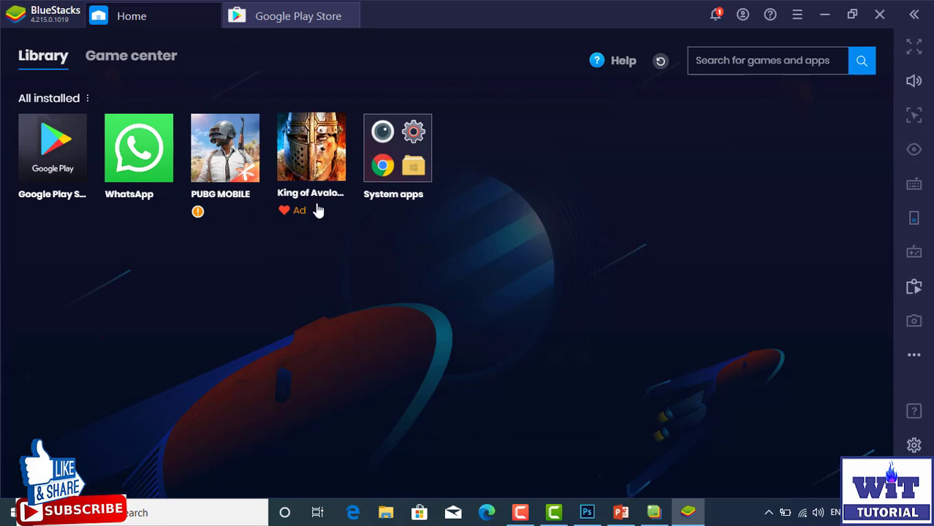
- Open and close the System apps folder, then launch PUBG MOBILE from the Library
click(403, 152)
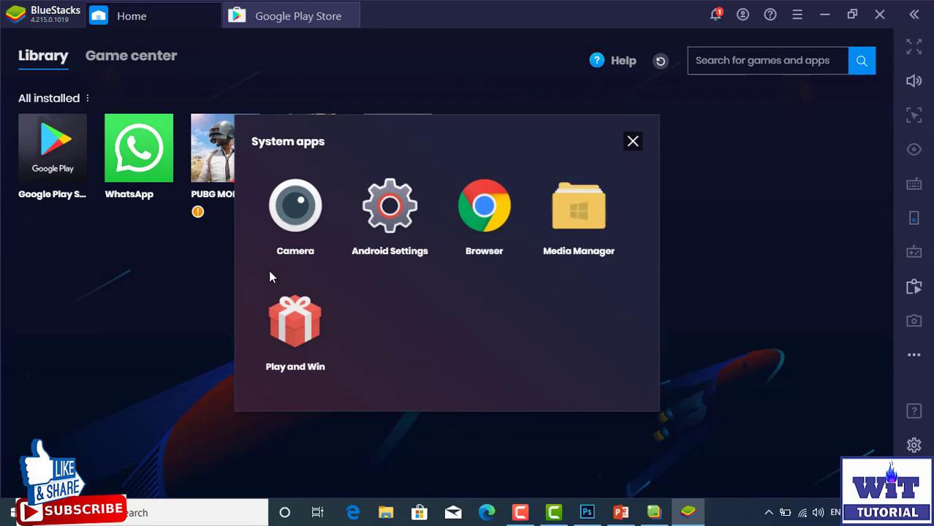
click(632, 143)
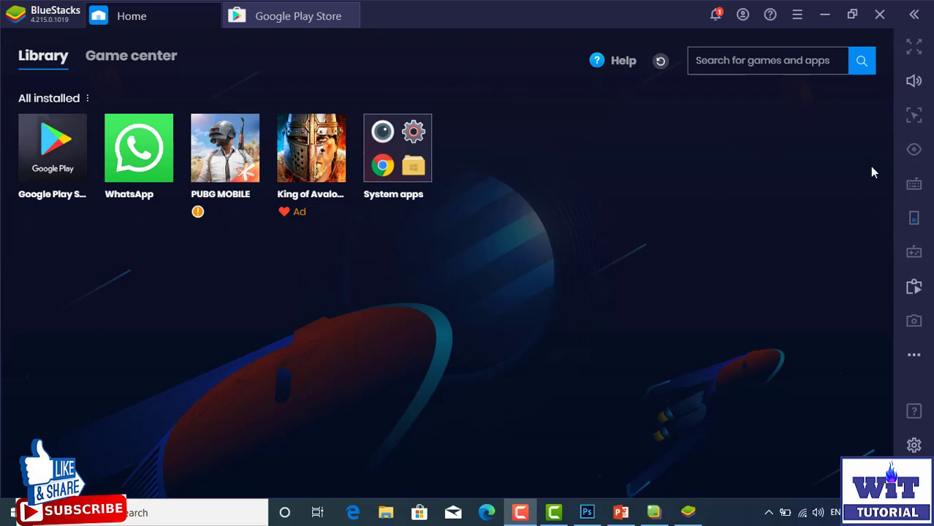
click(217, 157)
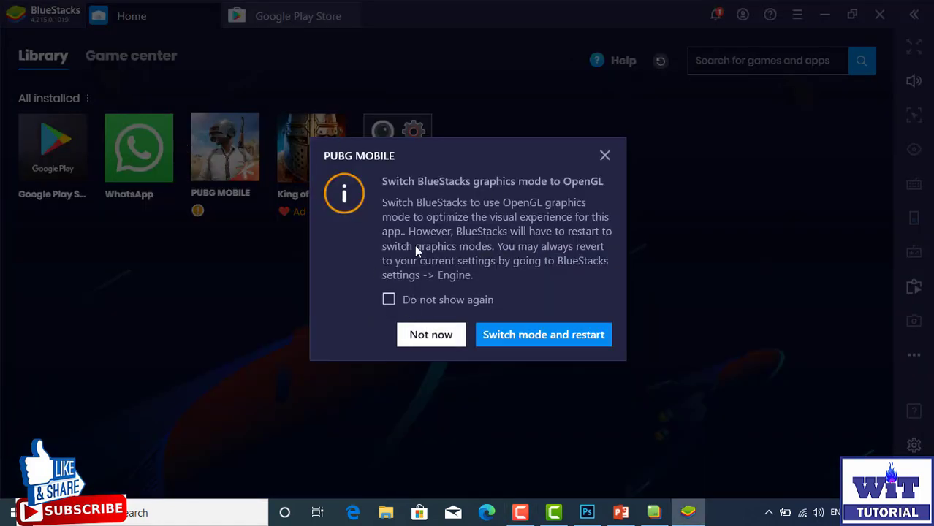
- Decline the OpenGL switch, maximize the window, dismiss the controls tip, and allow storage access
click(431, 335)
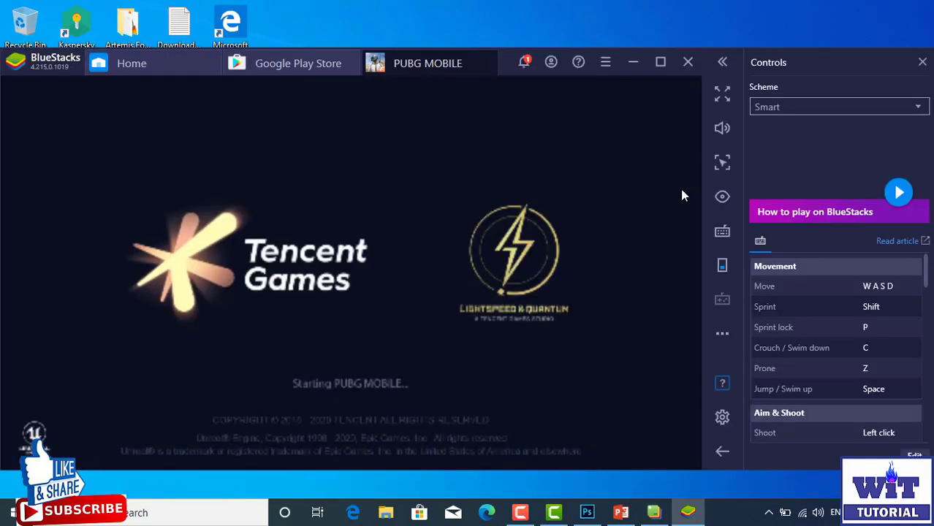
click(660, 63)
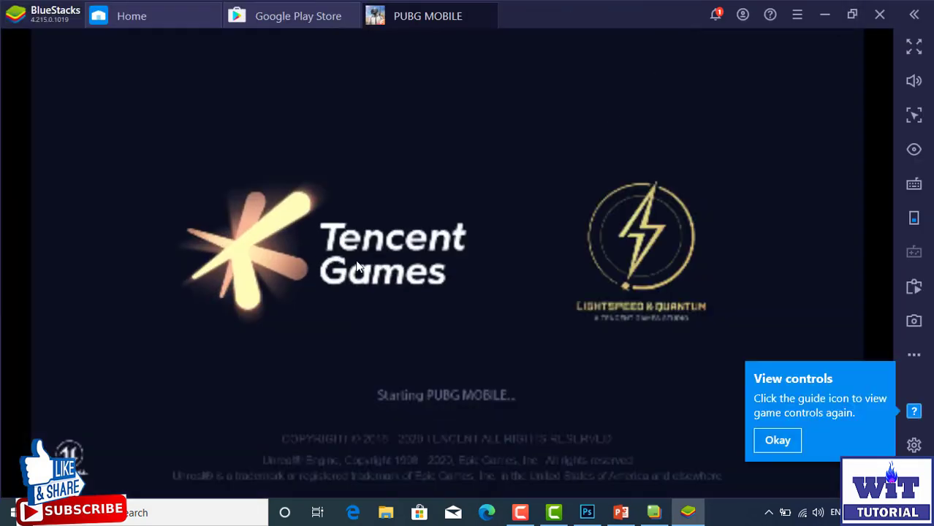
click(777, 441)
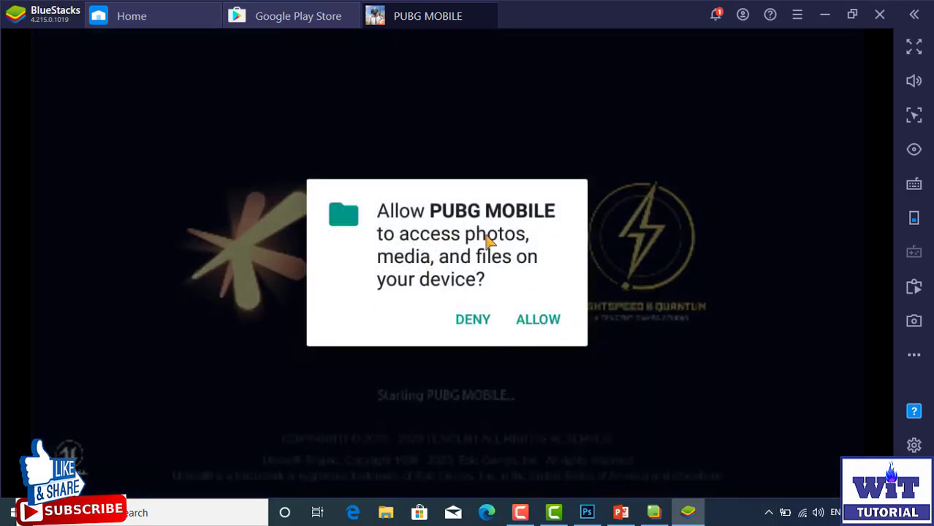
click(540, 321)
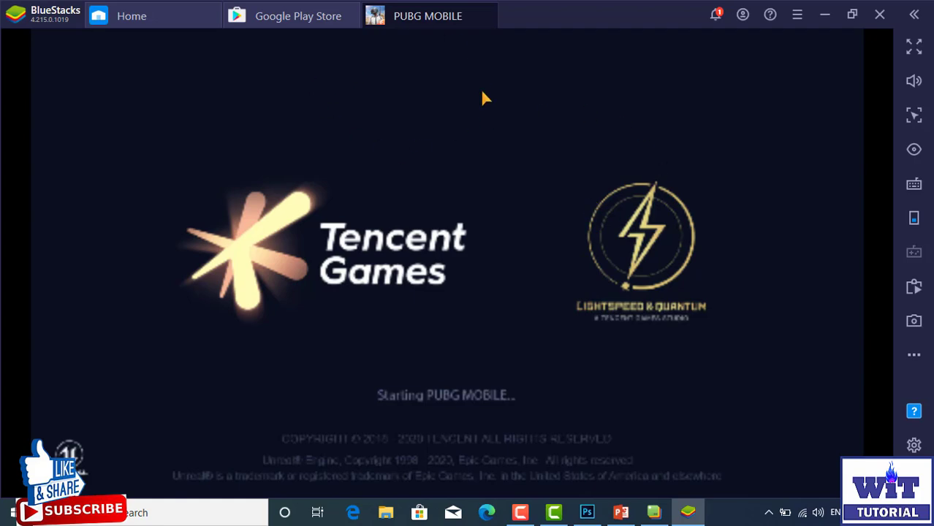
- Cycle through the Play Store, Home and PUBG tabs, toggle the window size, and wait for loading
click(318, 24)
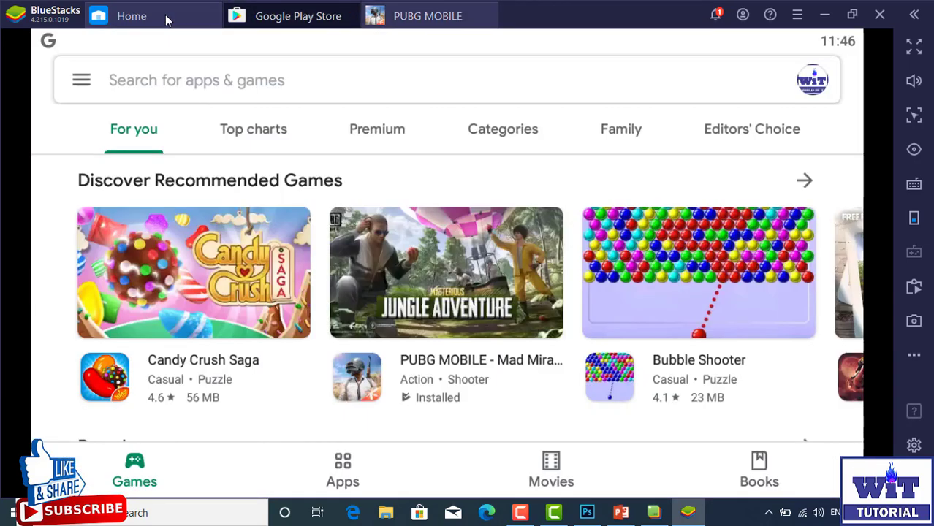
click(184, 19)
click(263, 15)
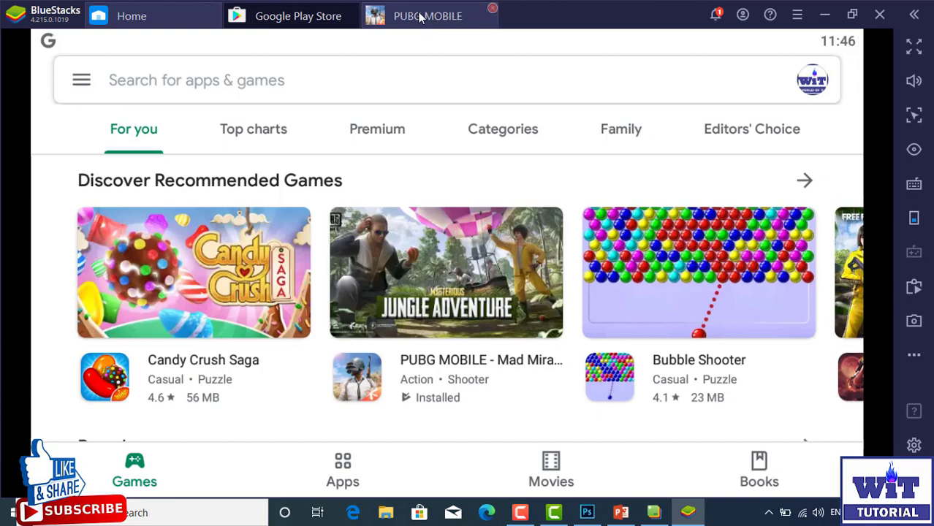
double_click(427, 15)
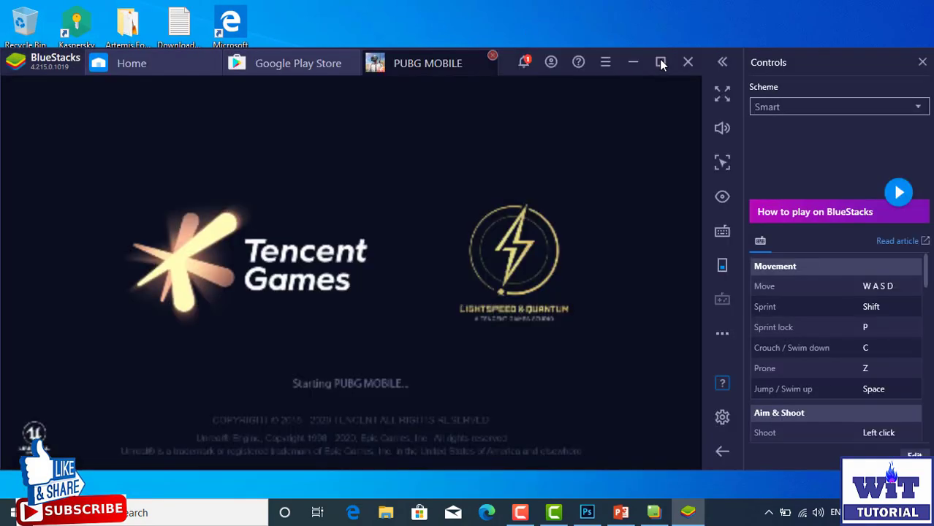
click(660, 62)
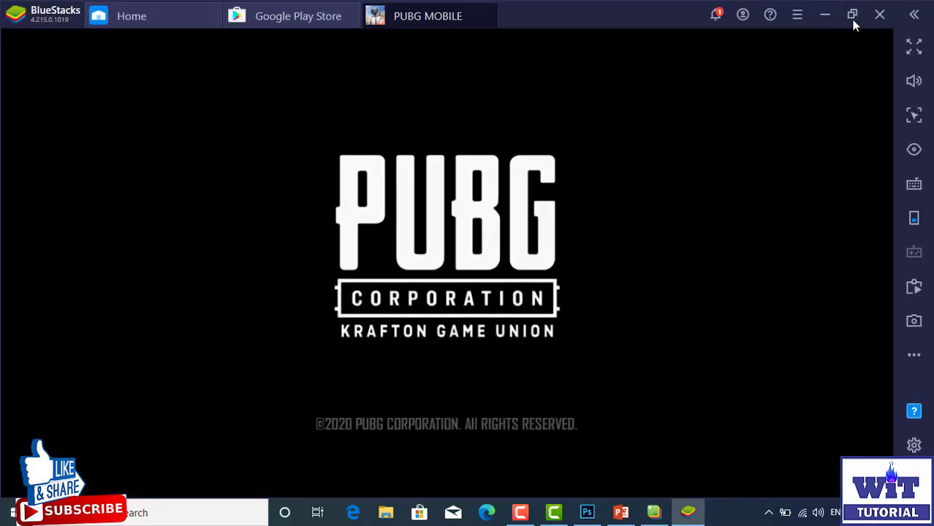
click(851, 16)
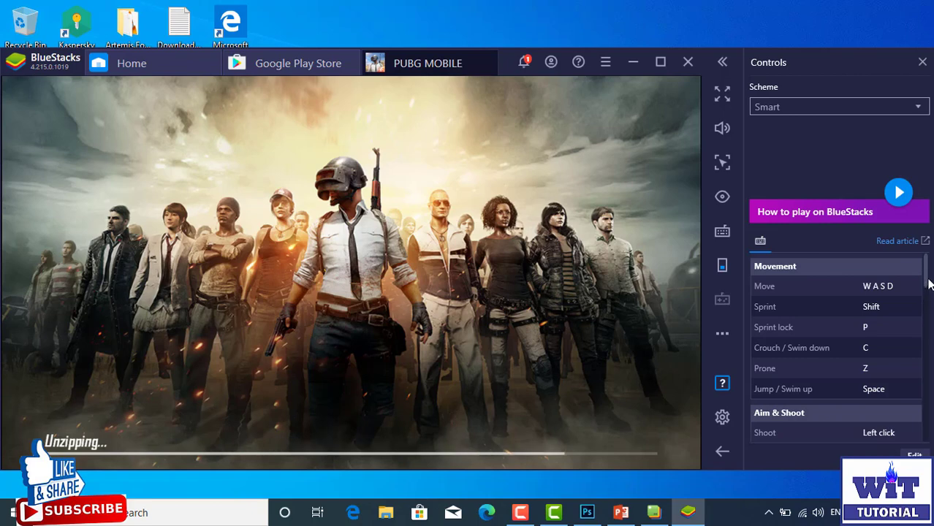
drag(927, 282, 926, 261)
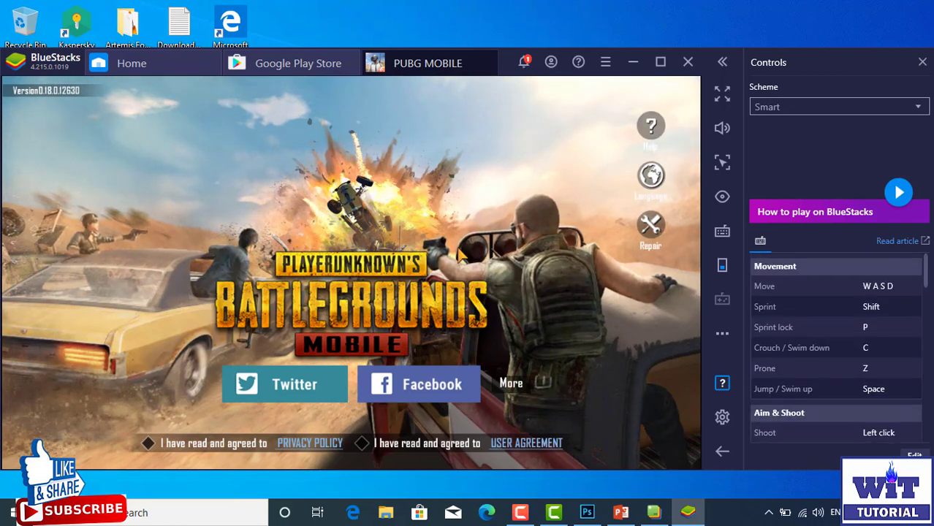